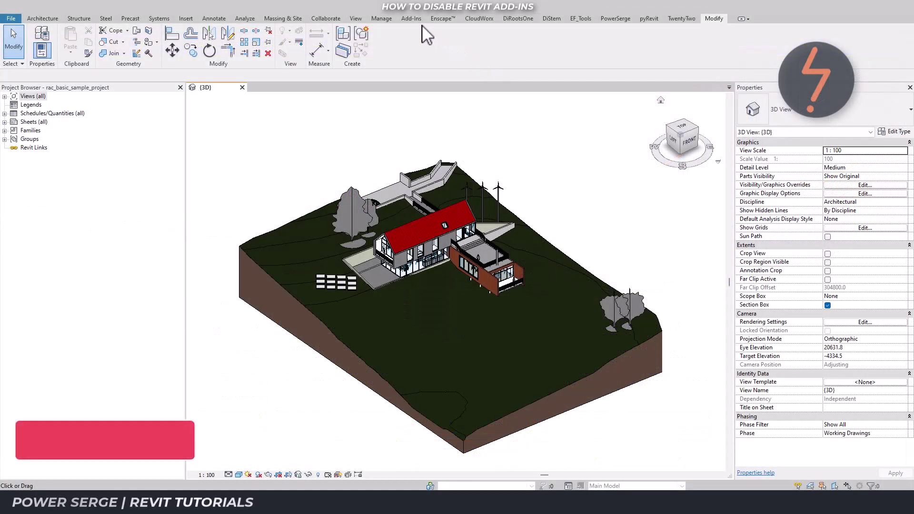
- Browse the Add-Ins, CloudWorx, DiStem, TwentyTwo and Enscape ribbon tabs, finishing back on Add-Ins
left_click(410, 19)
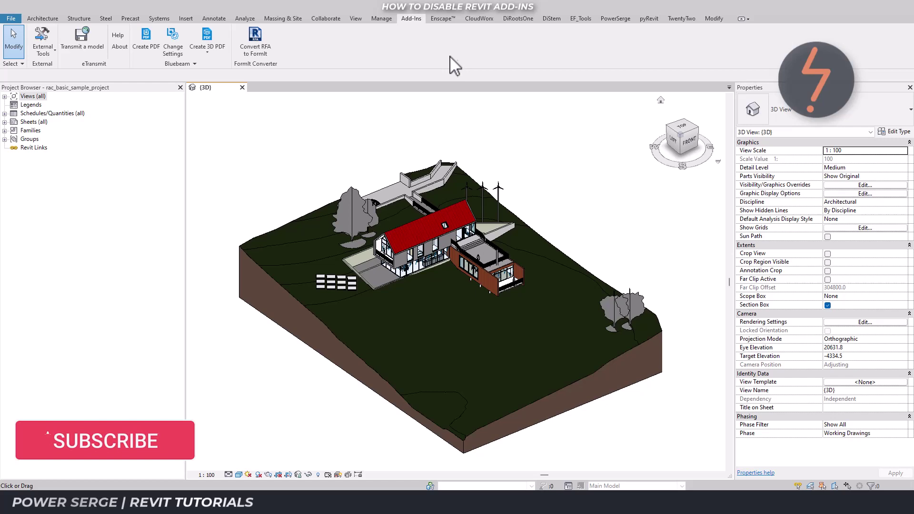
left_click(484, 21)
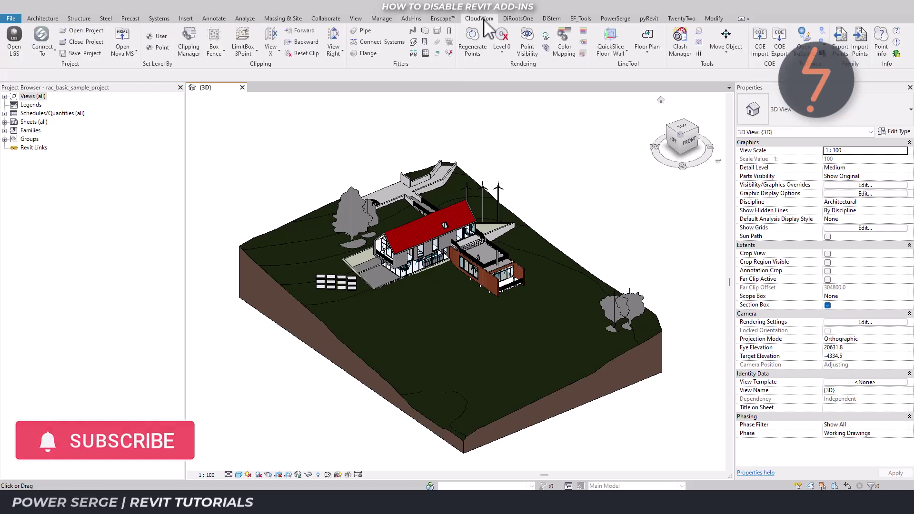
left_click(547, 19)
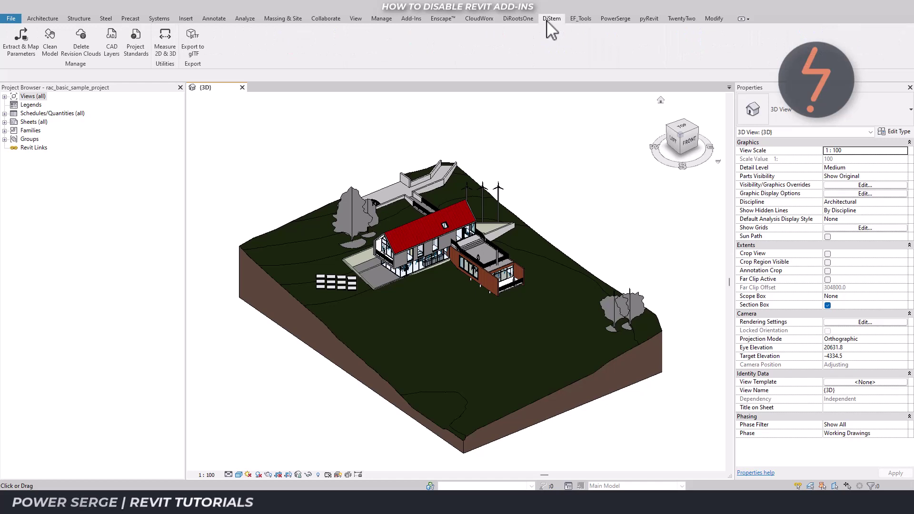
left_click(676, 20)
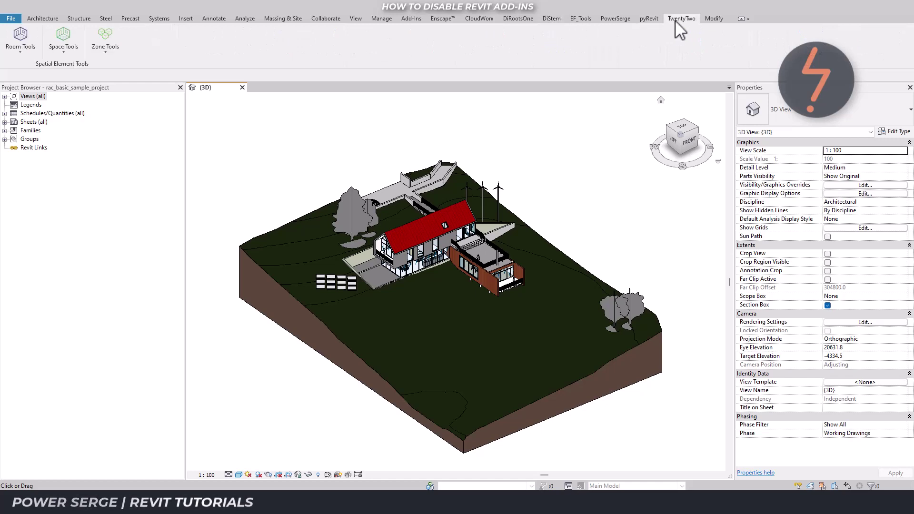
left_click(450, 21)
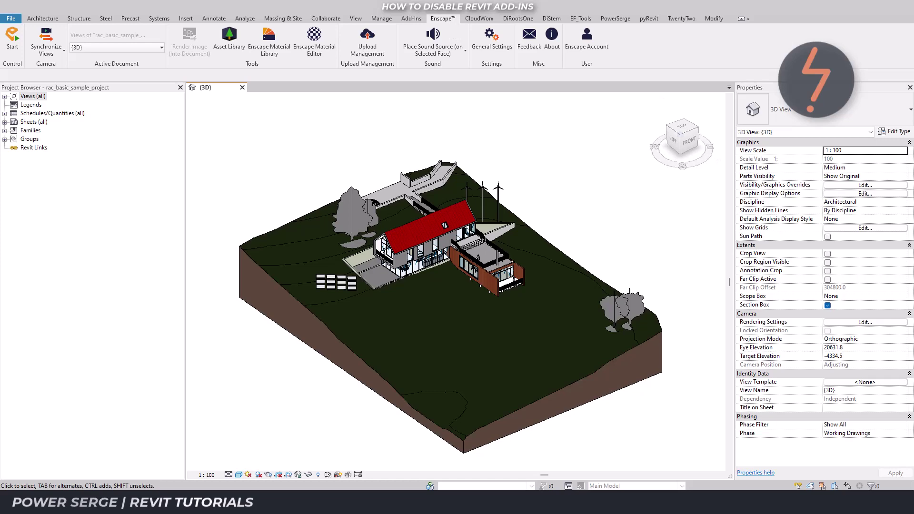
left_click(411, 18)
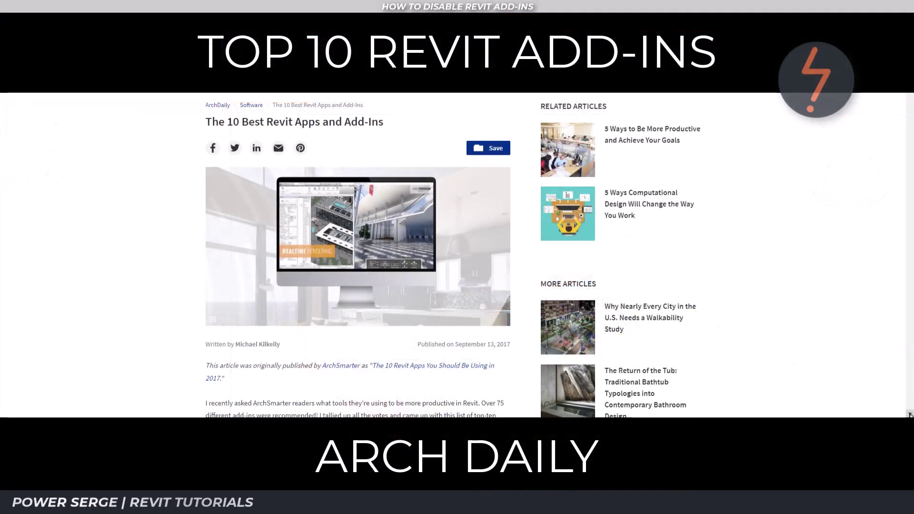
- Scroll through the ArchDaily article's numbered list of Revit add-ins down to Kiwi Codes Bonus Tools
scroll(457, 254, "down", 6)
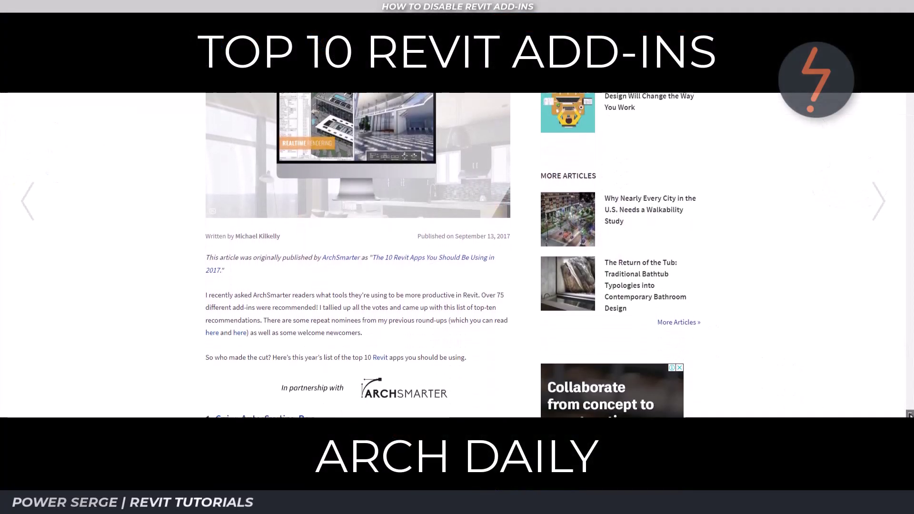
scroll(909, 415, "down", 8)
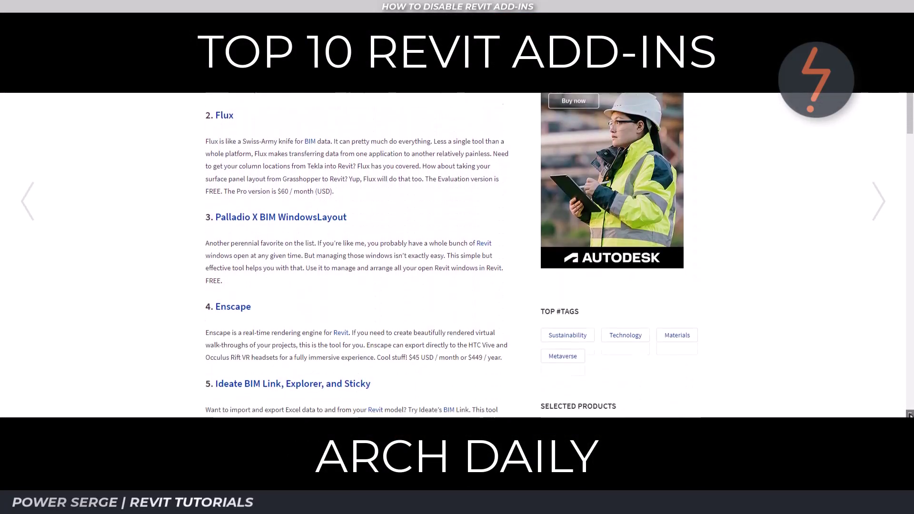
scroll(909, 415, "down", 9)
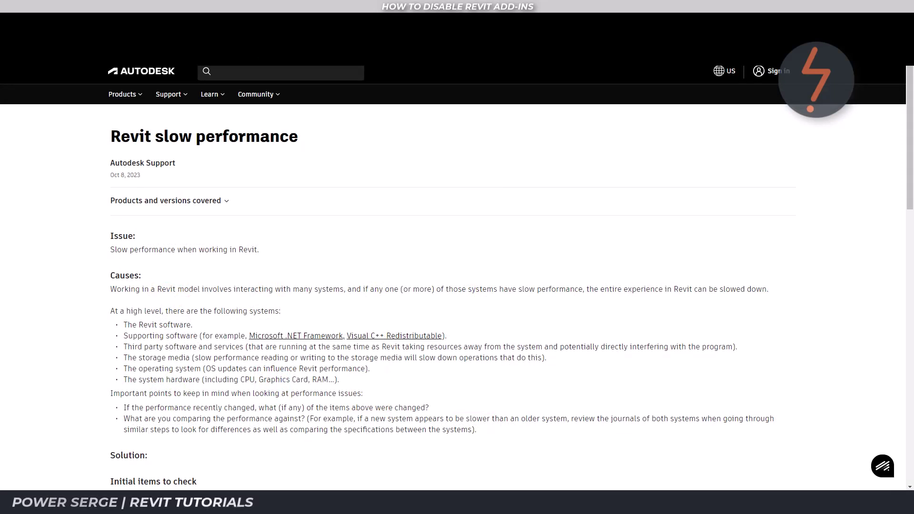
- Scroll to 'Initial items to check' and follow the 'How to disable add-ons for Revit' link
scroll(457, 285, "down", 5)
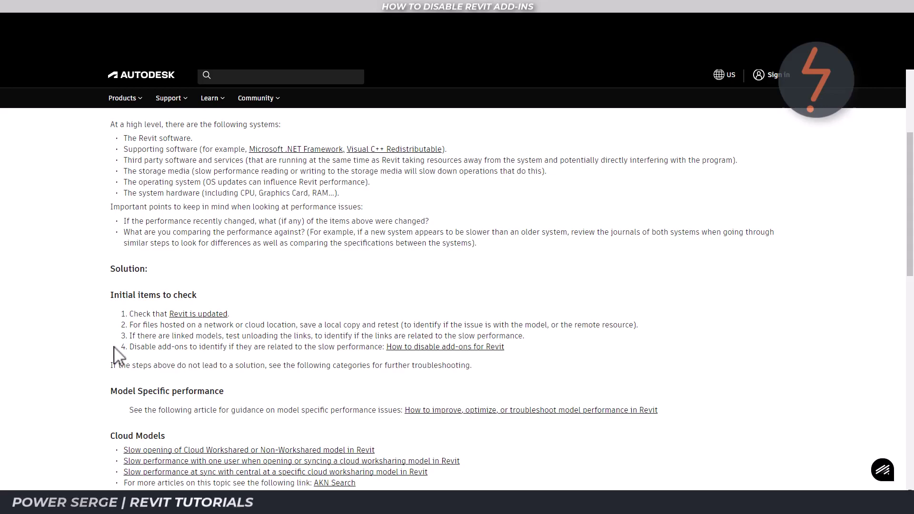
left_click(399, 348)
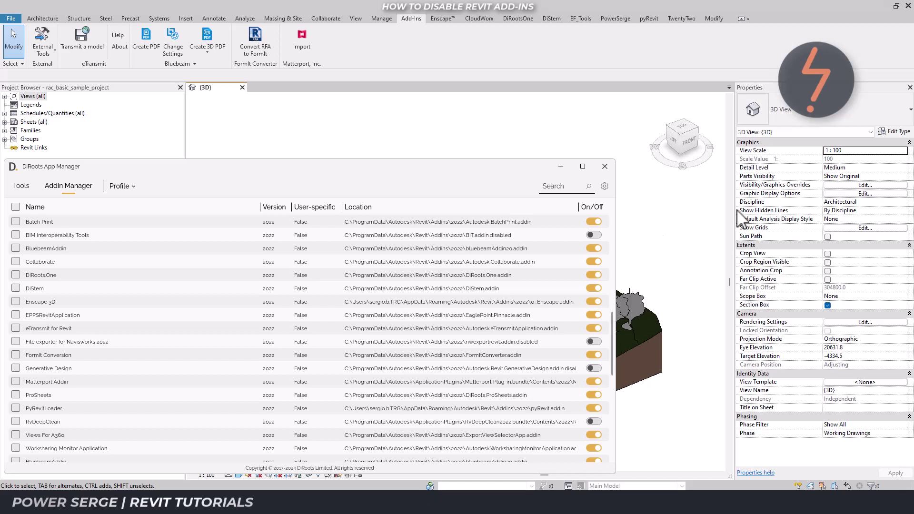
- Tick the Matterport Addin in DiRoots App Manager and close the Revit window
left_click(15, 381)
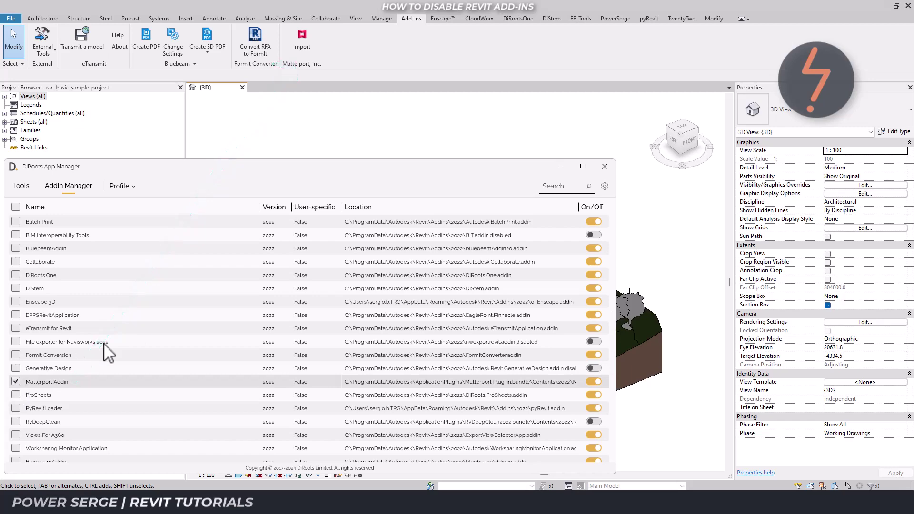
left_click(907, 6)
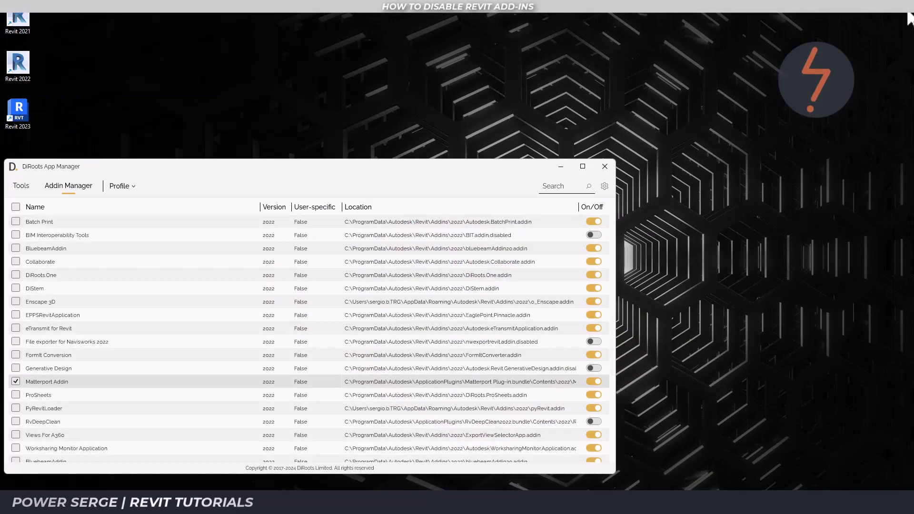
- Turn the Matterport Addin off, then check Revit's Add-Ins tab for its missing tools
left_click(597, 382)
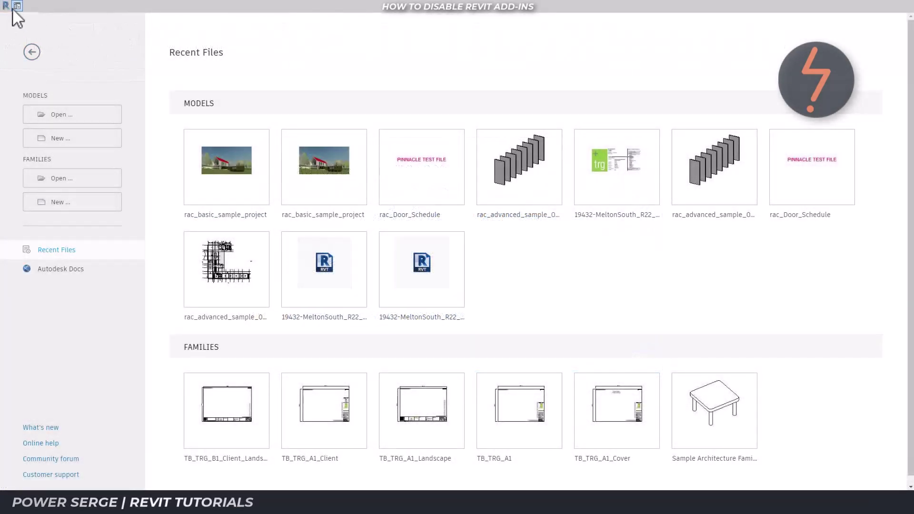
left_click(13, 8)
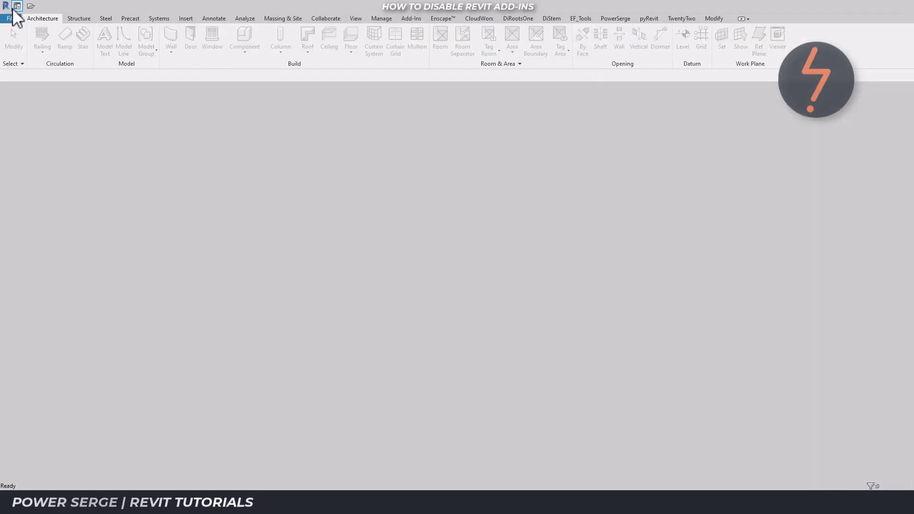
left_click(411, 19)
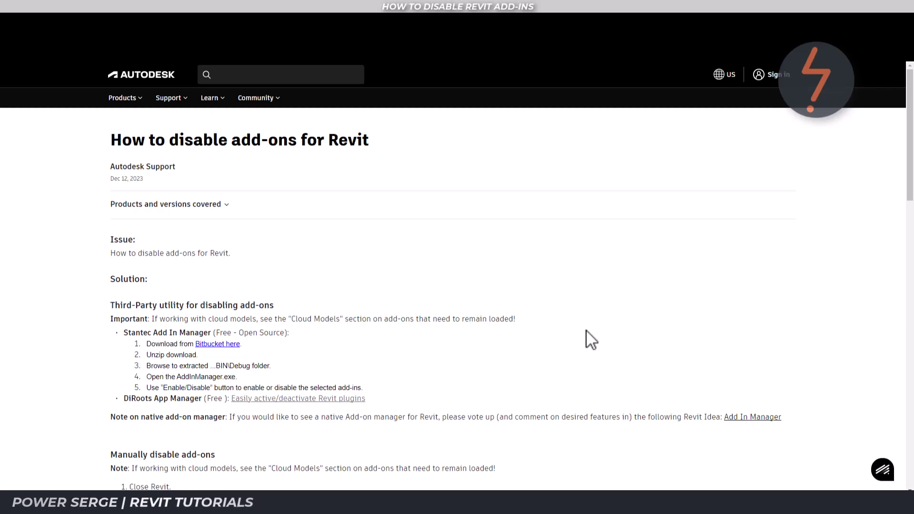
- Download the Stantec Addin Manager repository zip from Bitbucket and show it in Downloads
left_click(234, 344)
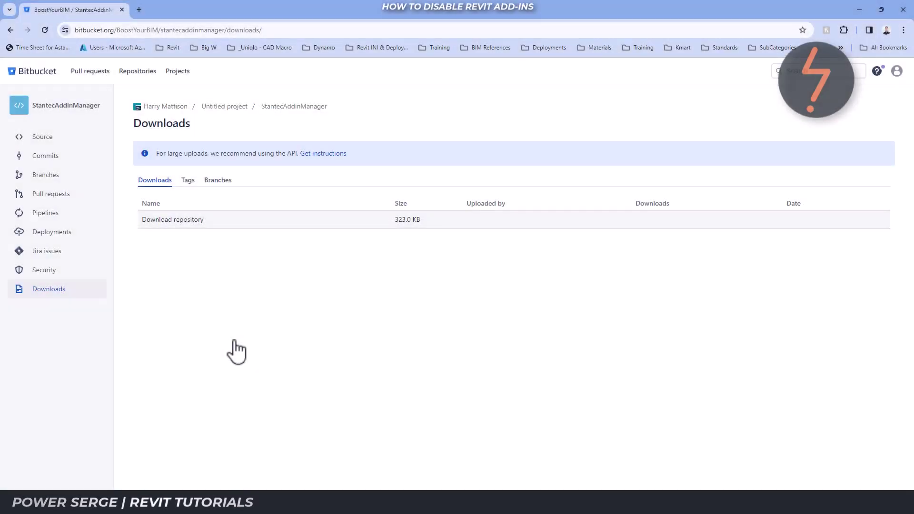
left_click(193, 220)
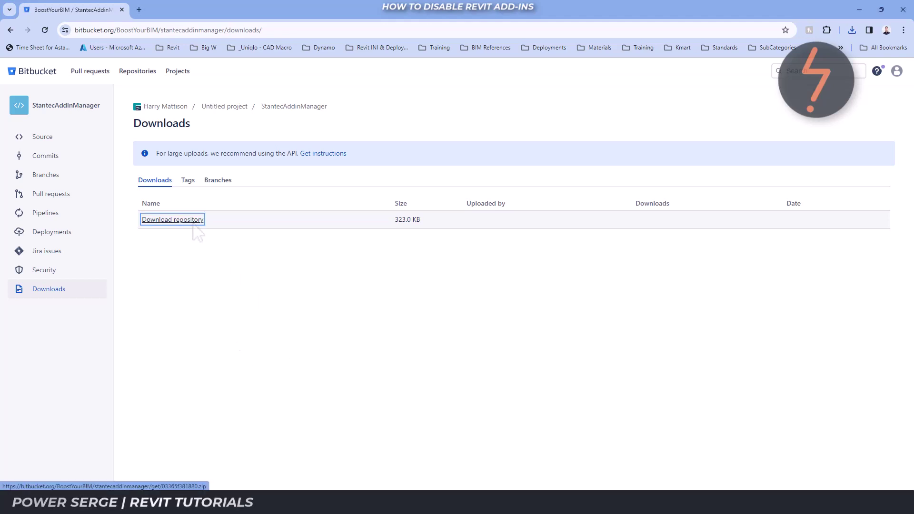
left_click(851, 30)
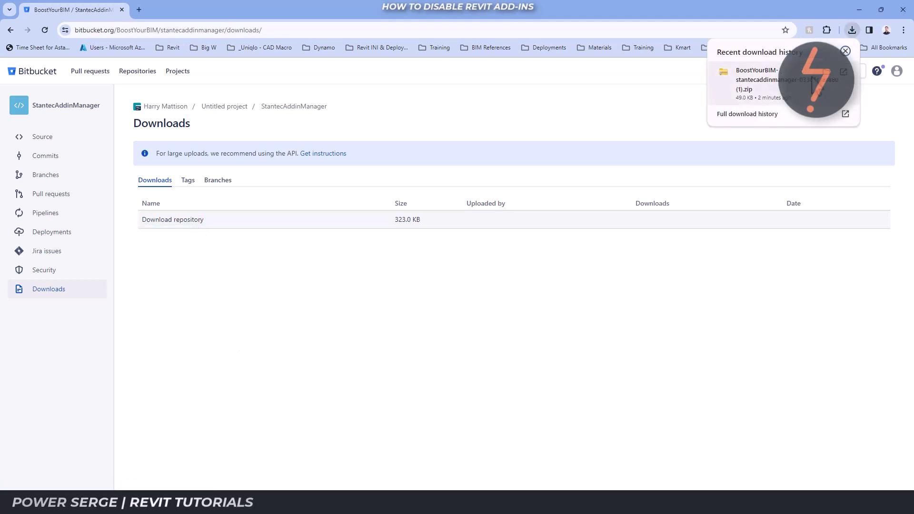
left_click(843, 72)
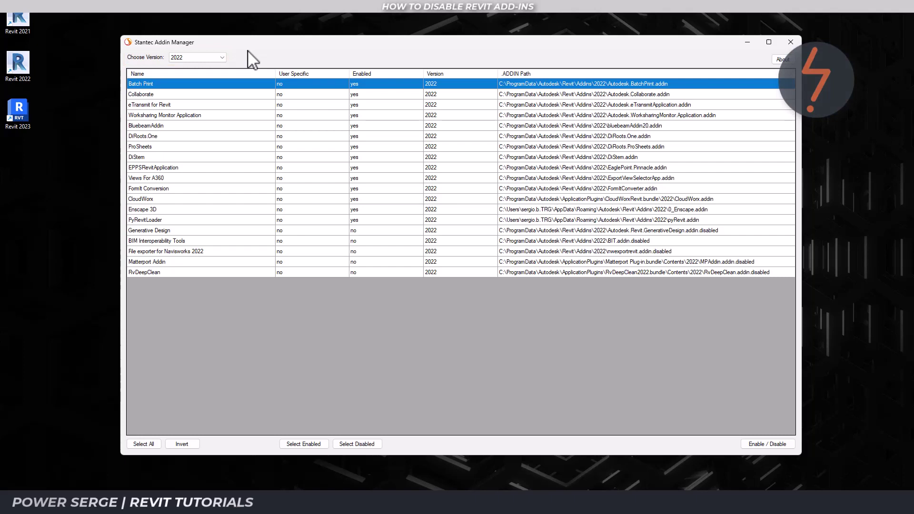
- Disable BluebeamAddin, then select the disabled add-ins and re-enable only BluebeamAddin
left_click(202, 127)
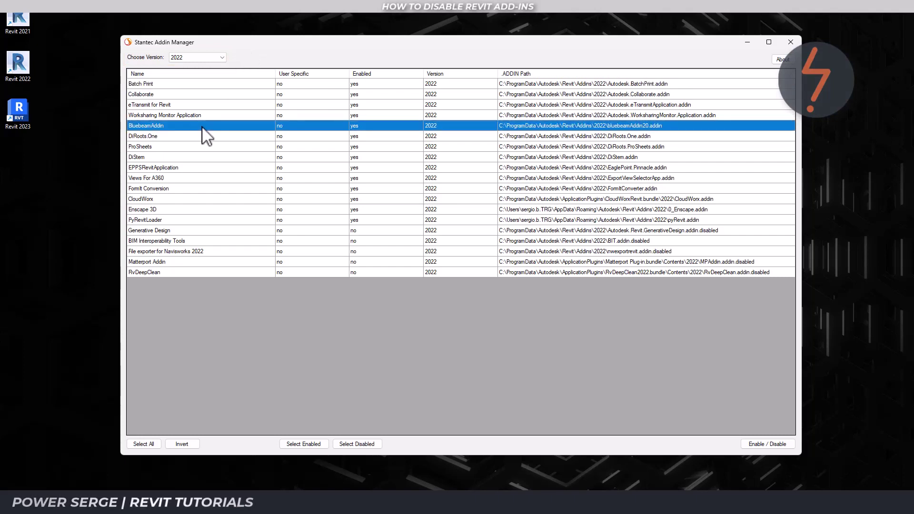
left_click(775, 444)
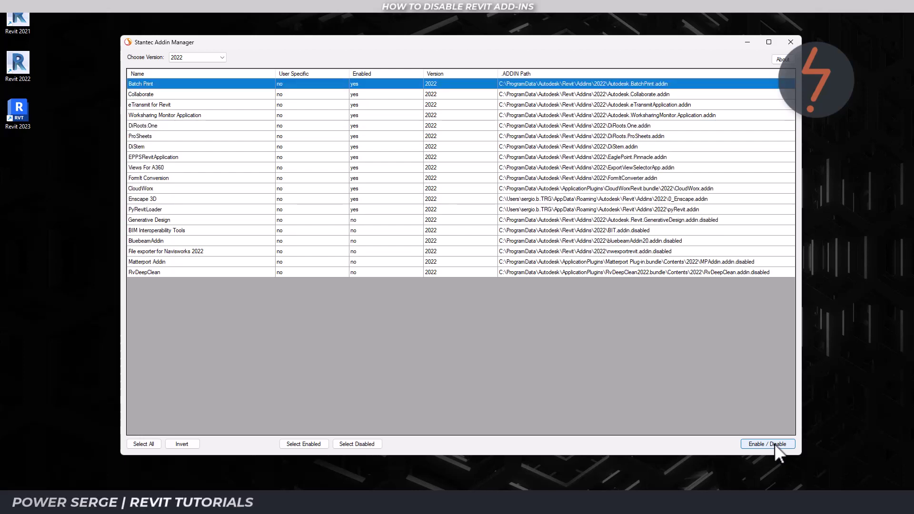
left_click(361, 443)
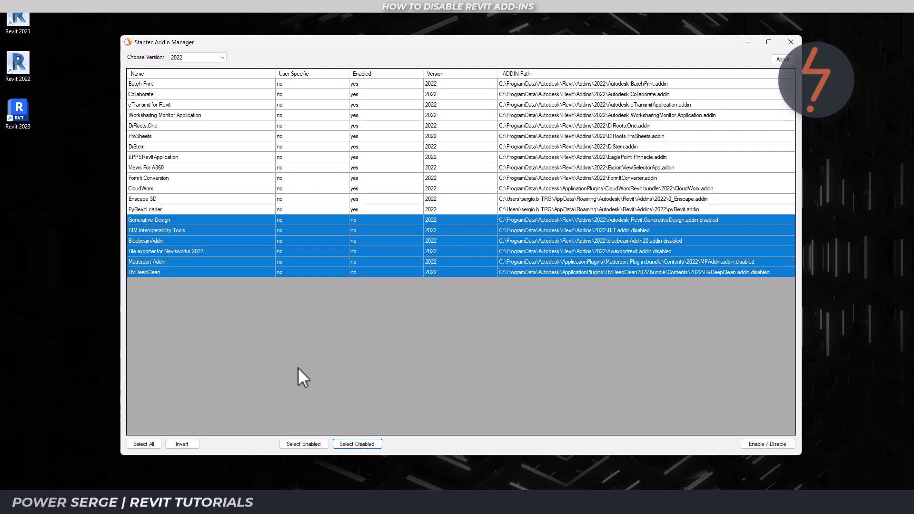
left_click(226, 242)
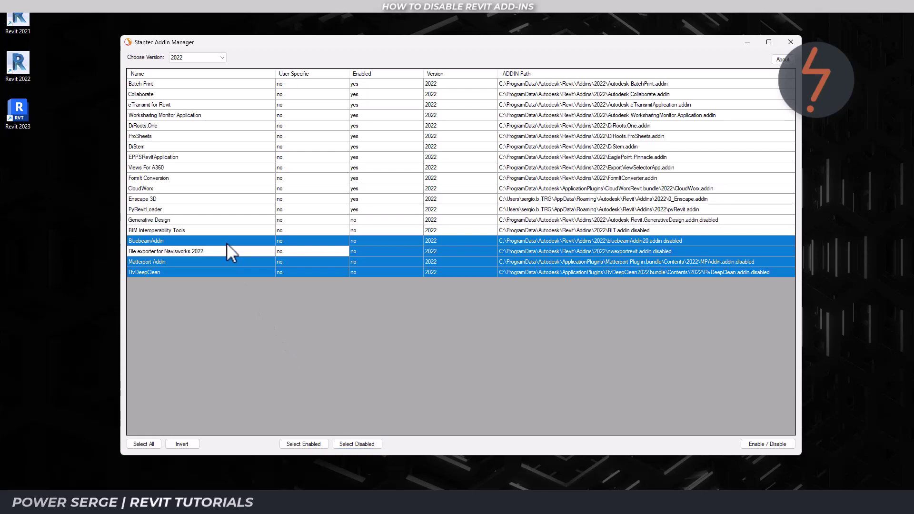
left_click(767, 444)
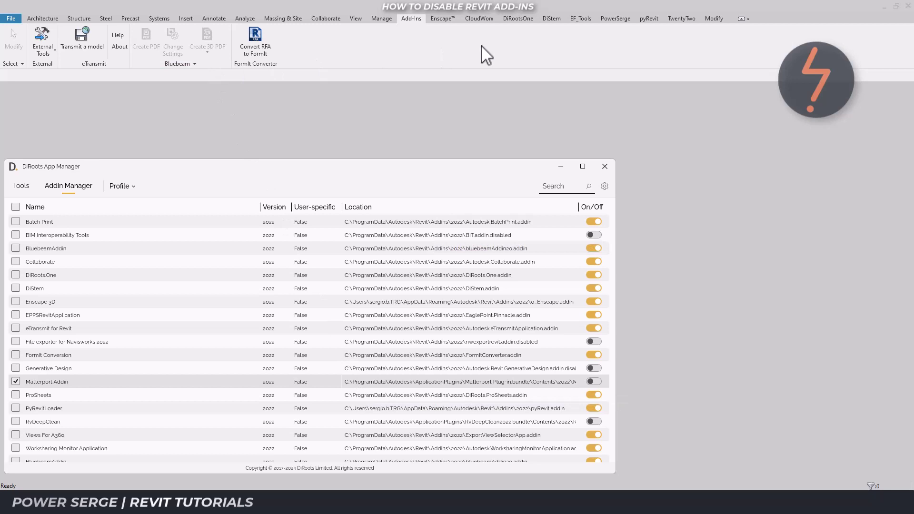
- Close Revit after confirming the Bluebeam panel appears on the Add-Ins tab
left_click(906, 7)
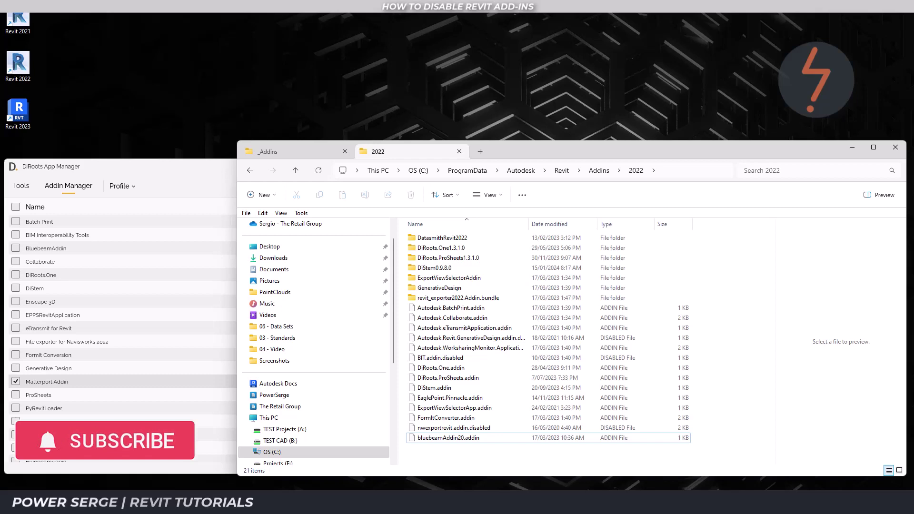
- Move bluebeamAddin20.addin from the Revit 2022 Addins folder into desktop _Addins, then launch Revit 2022
left_click(477, 438)
right_click(480, 447)
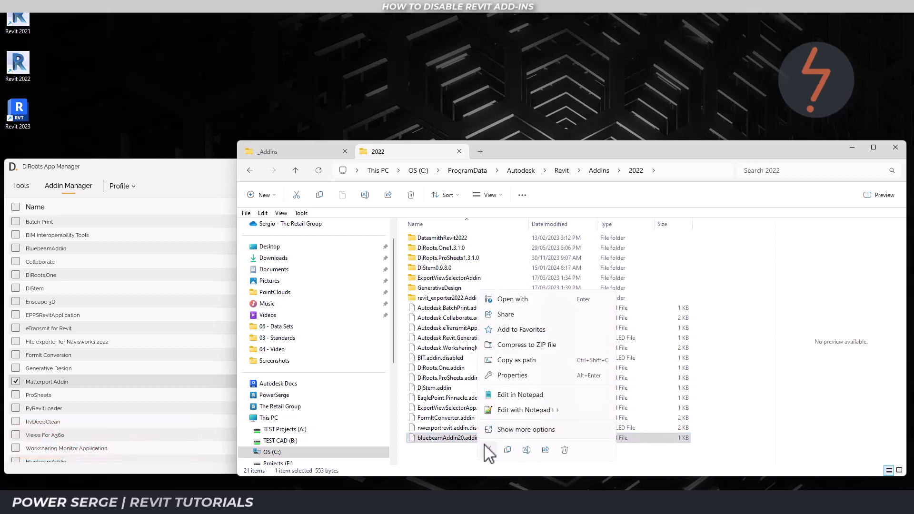
left_click(486, 449)
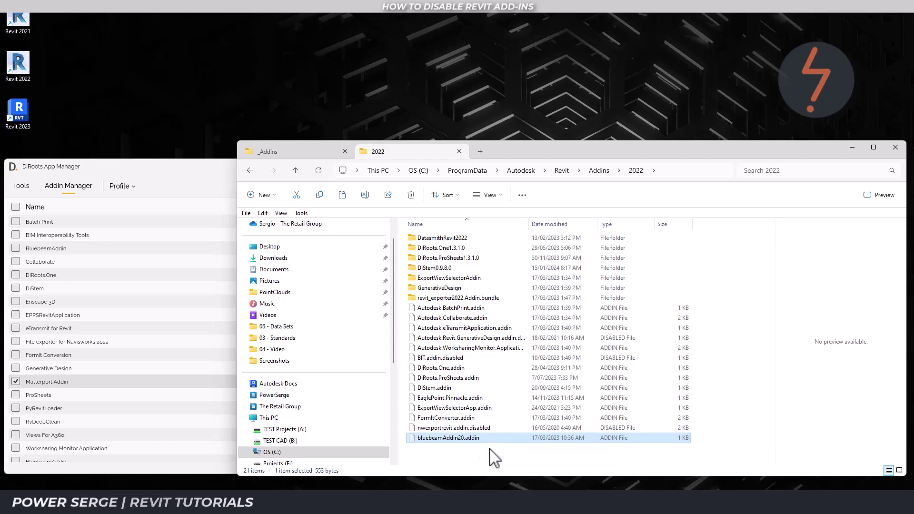
left_click(316, 150)
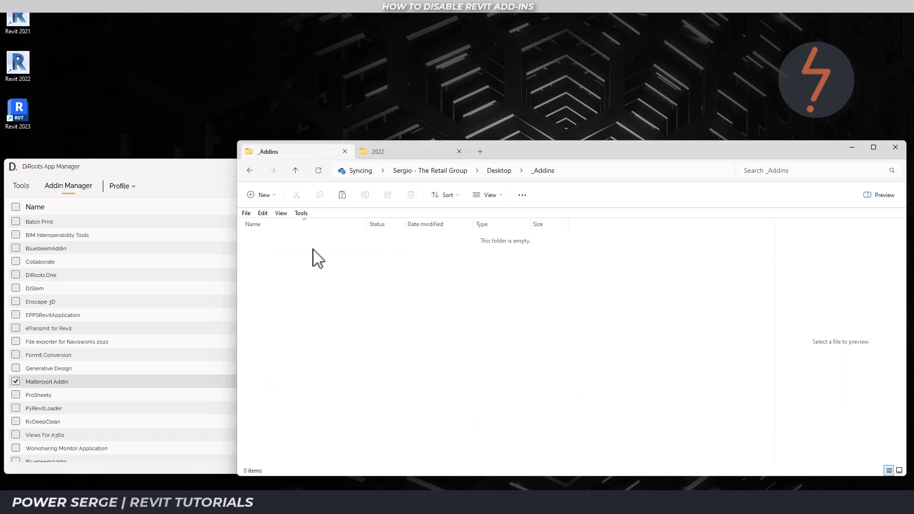
right_click(313, 251)
left_click(324, 265)
left_click(357, 281)
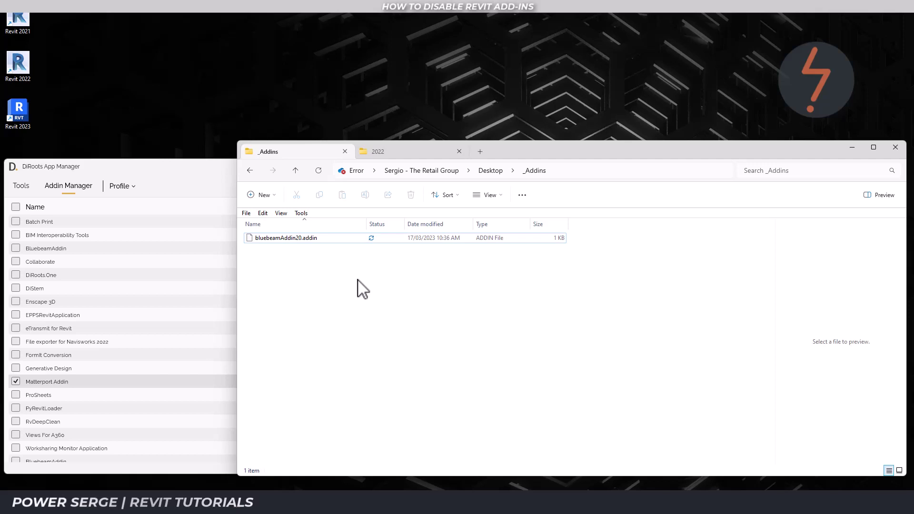
double_click(23, 69)
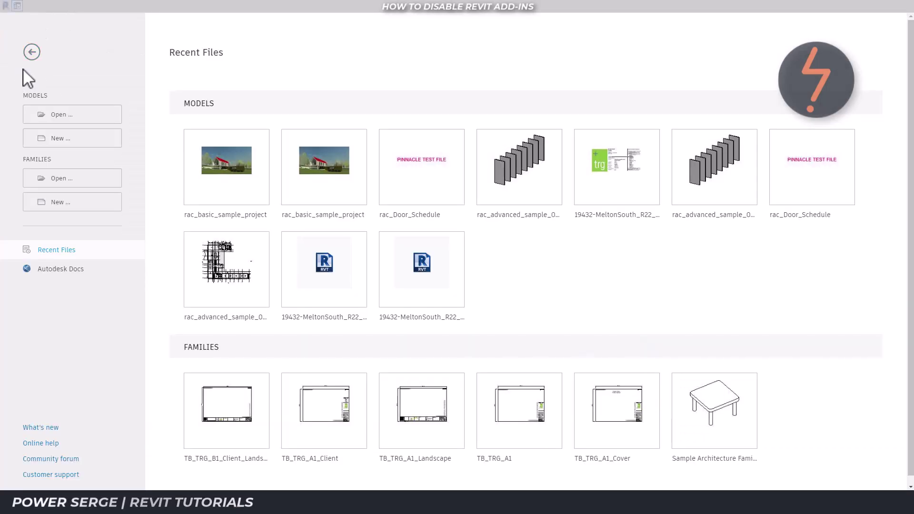
- Leave the start page, confirm Bluebeam tools are absent from Add-Ins, and close Revit
left_click(20, 12)
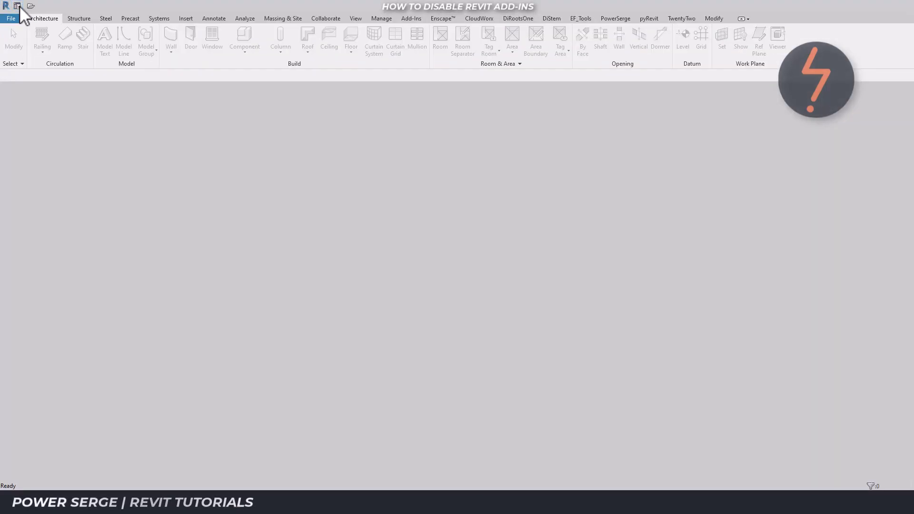
left_click(412, 19)
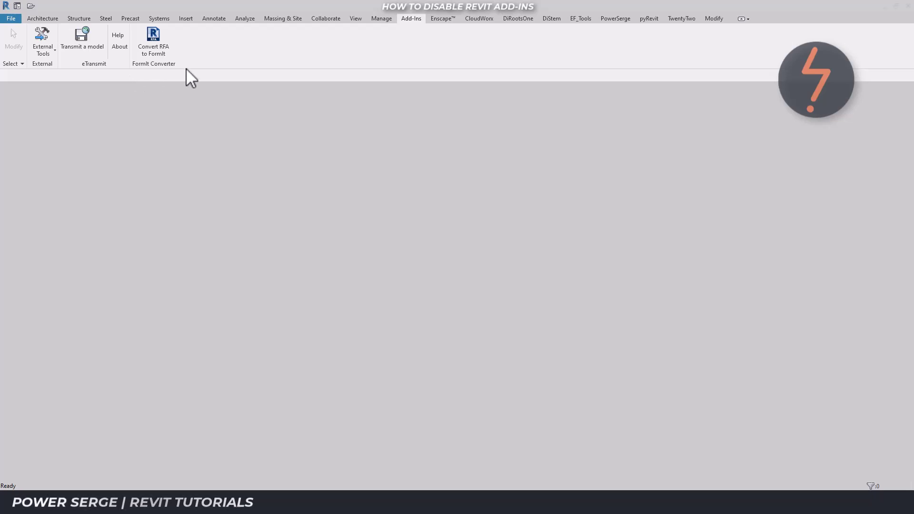
left_click(907, 5)
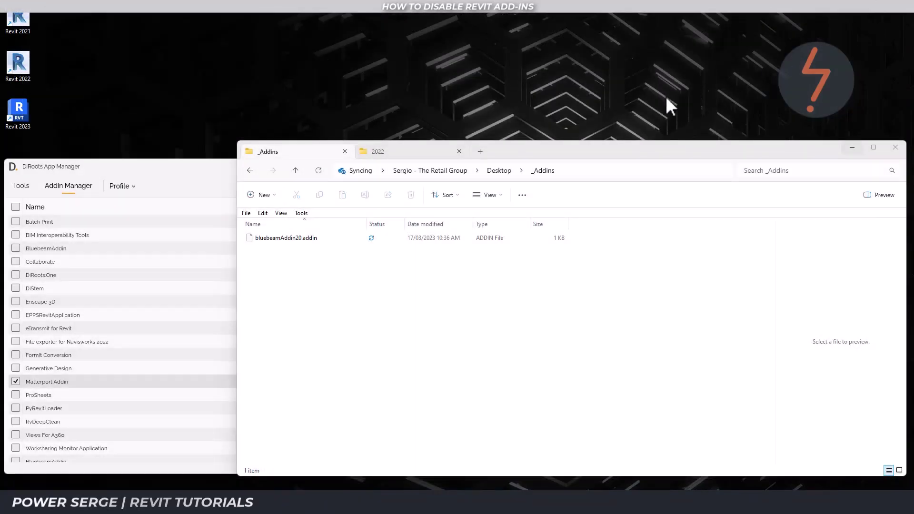
- Move bluebeamAddin20.addin from _Addins into the 2022 Addins folder with administrator permission, then relaunch Revit 2022
left_click(288, 239)
right_click(289, 240)
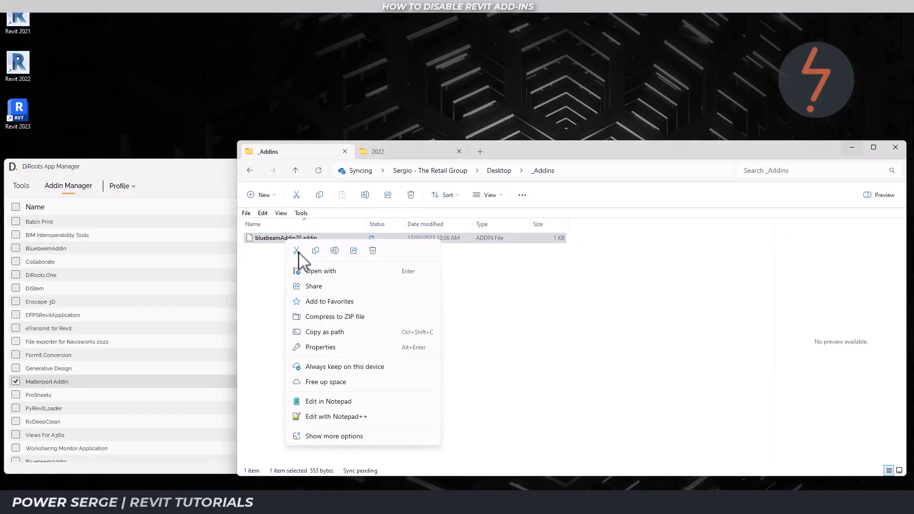
left_click(296, 251)
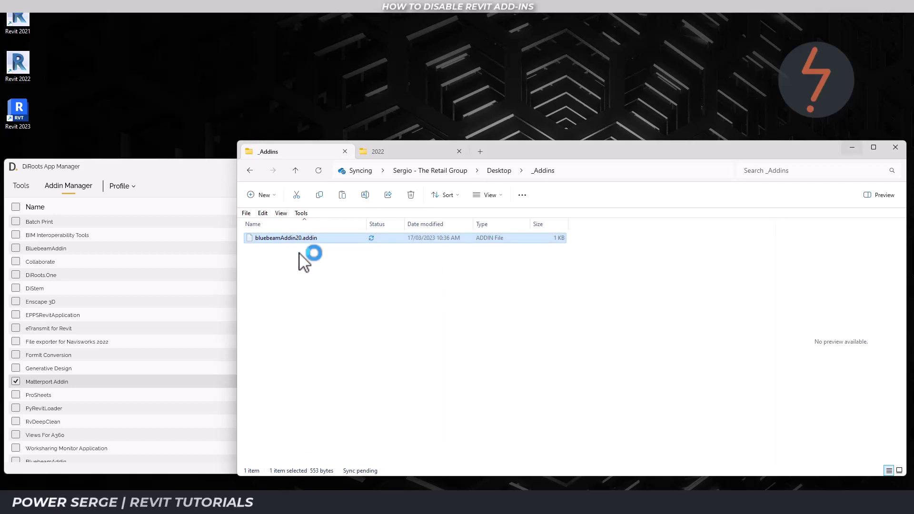
left_click(380, 152)
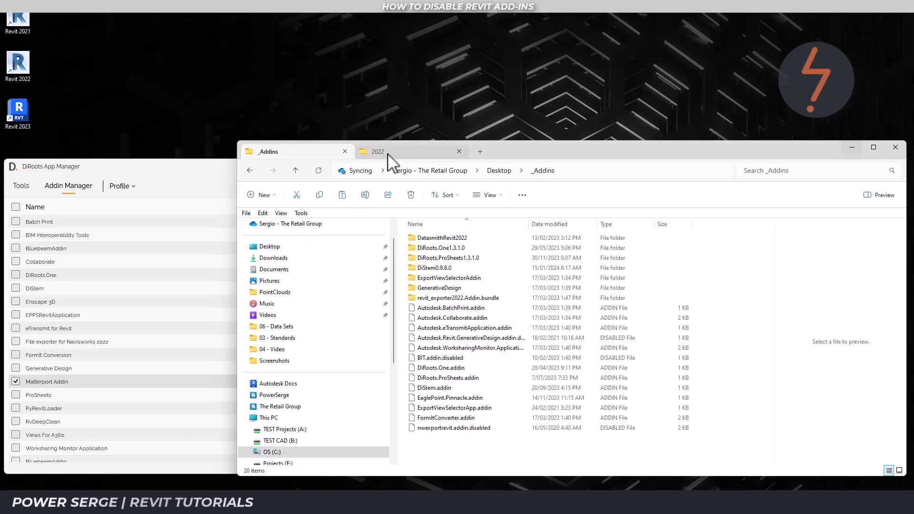
right_click(422, 445)
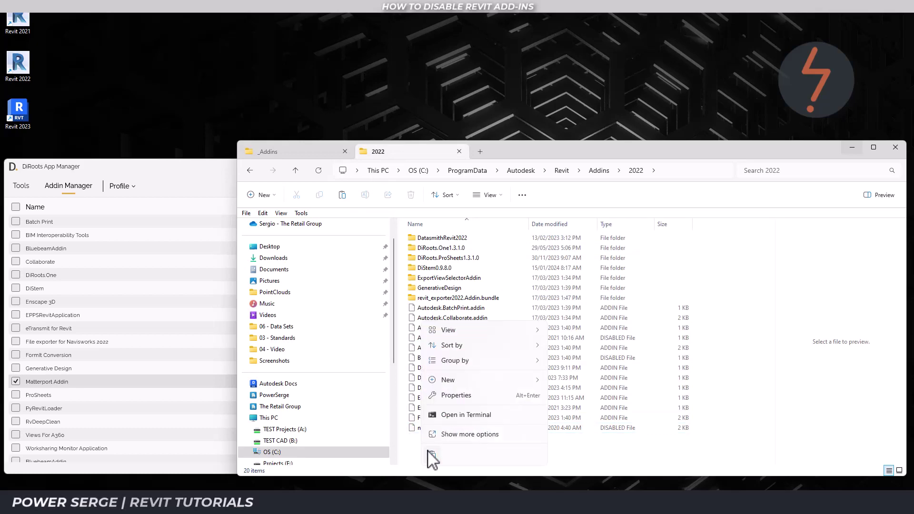
left_click(431, 454)
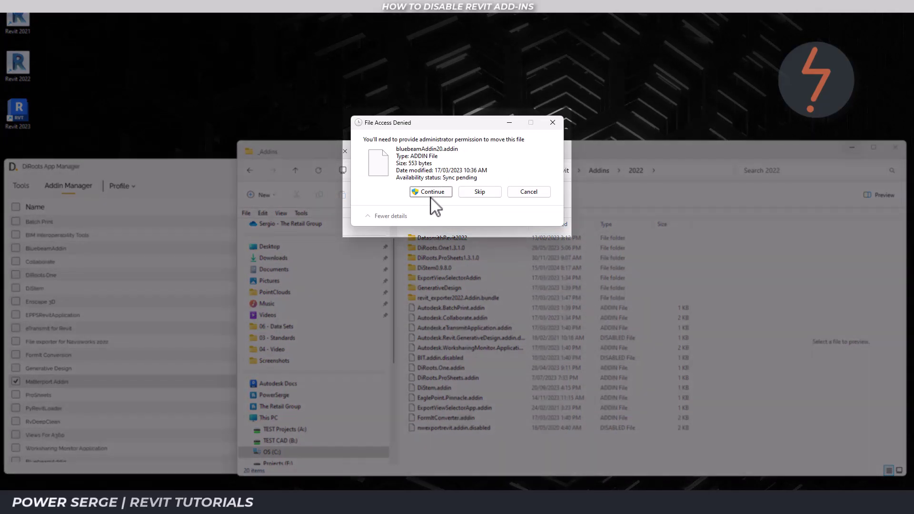
left_click(431, 196)
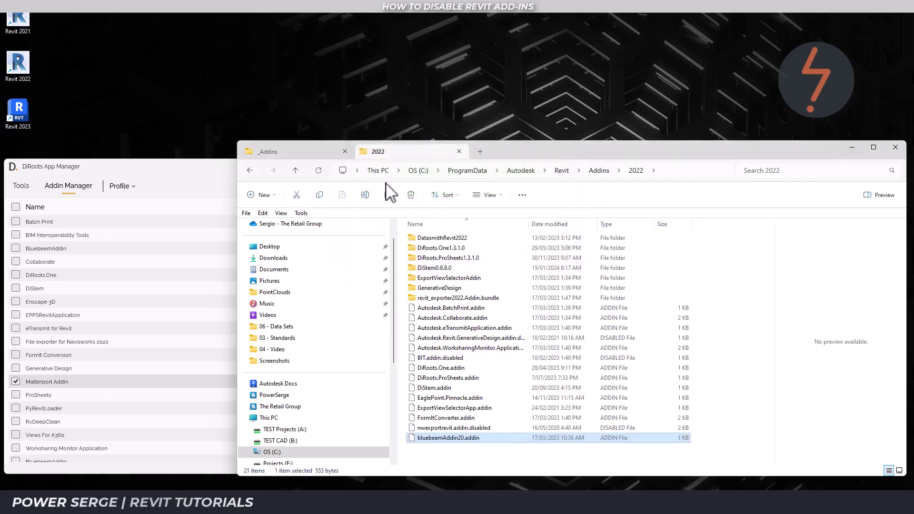
double_click(18, 64)
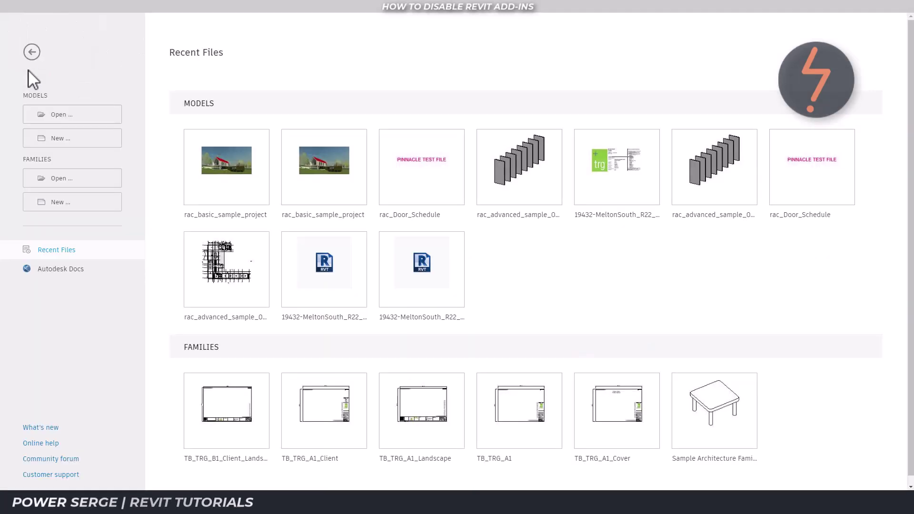
- Leave the Recent Files page and check that the Add-Ins tab lists the Bluebeam tools again
left_click(18, 6)
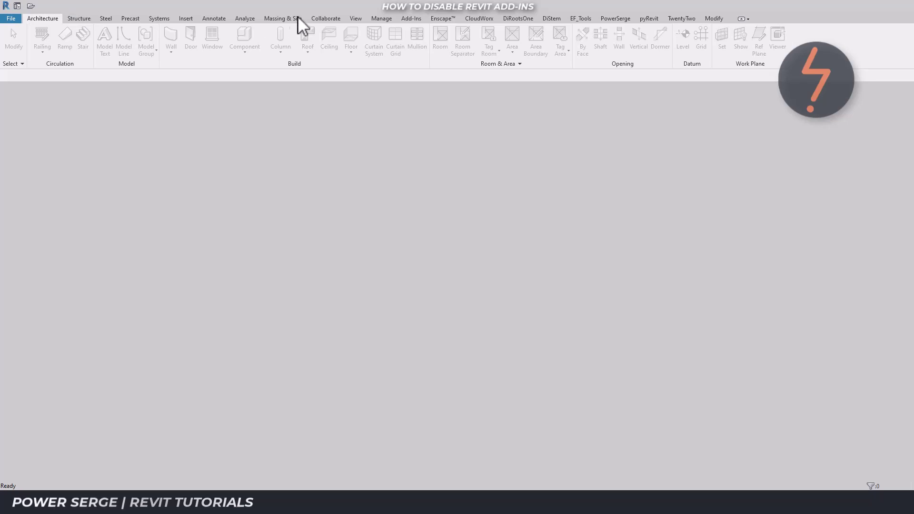
left_click(410, 19)
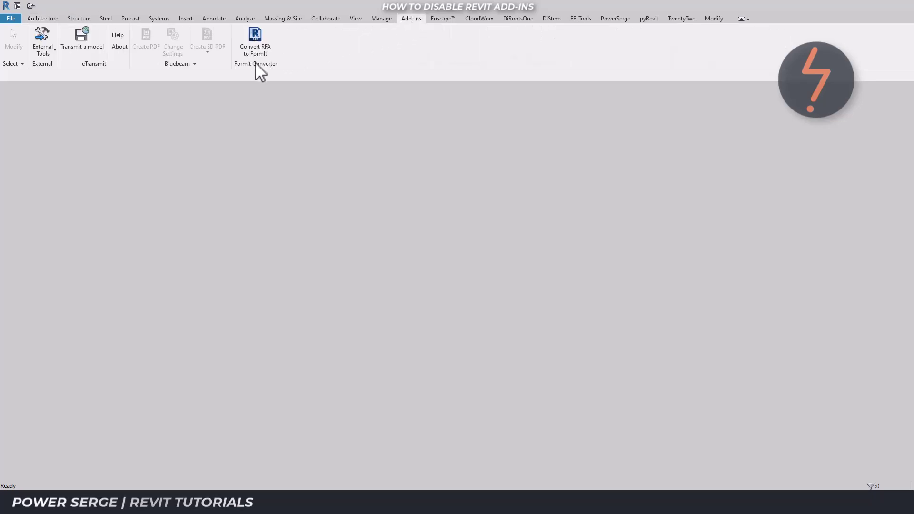